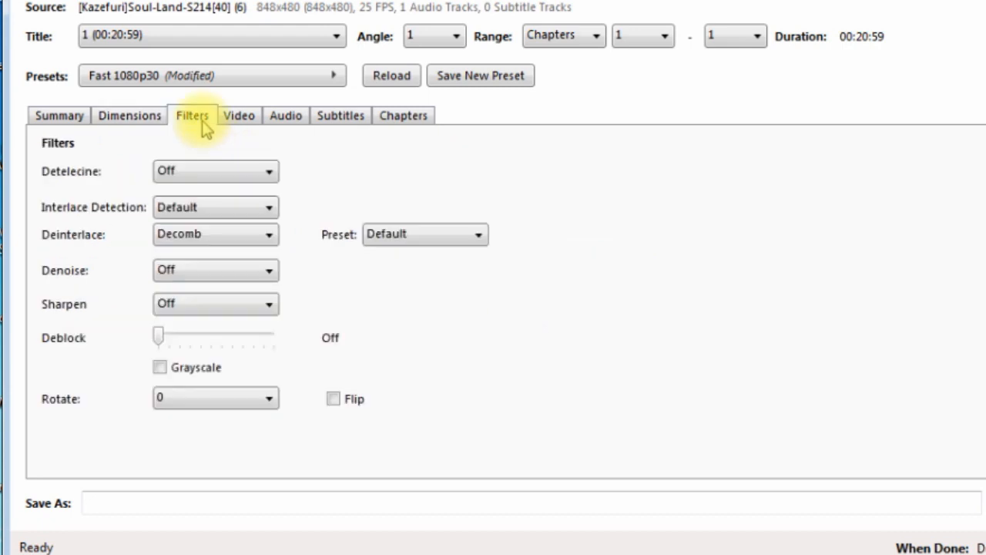
Turn off the Deinterlace filter and set the video codec to H.265 (x265)
click(201, 234)
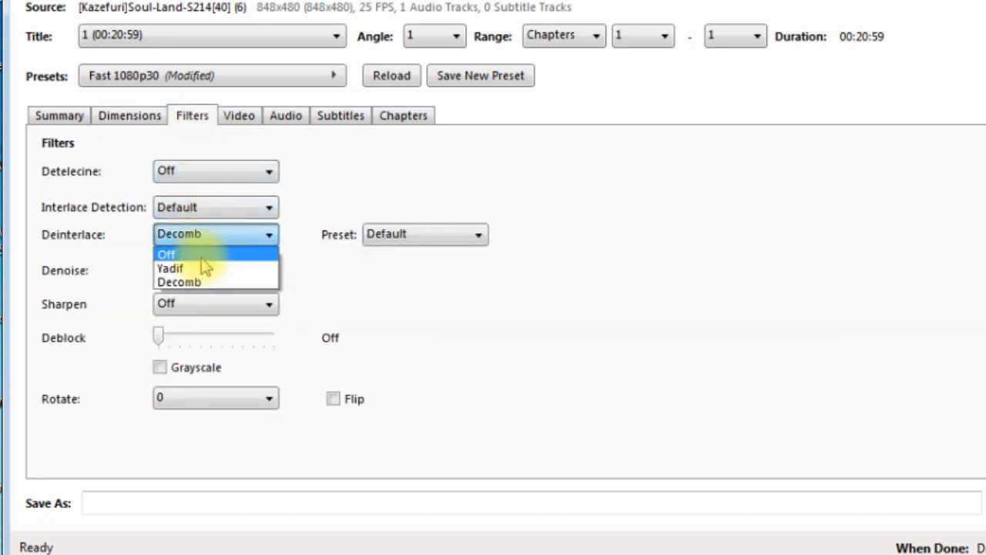
click(201, 254)
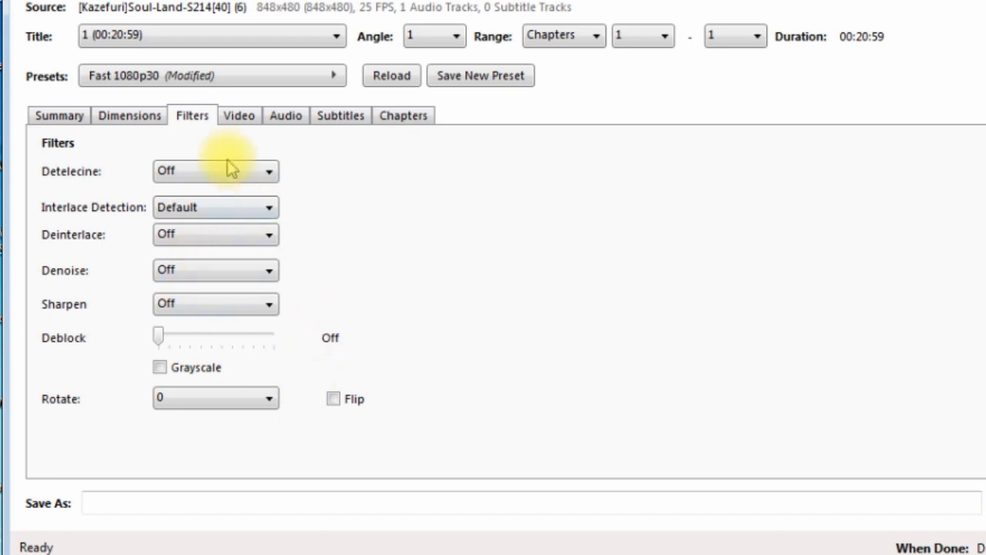
click(244, 127)
click(234, 172)
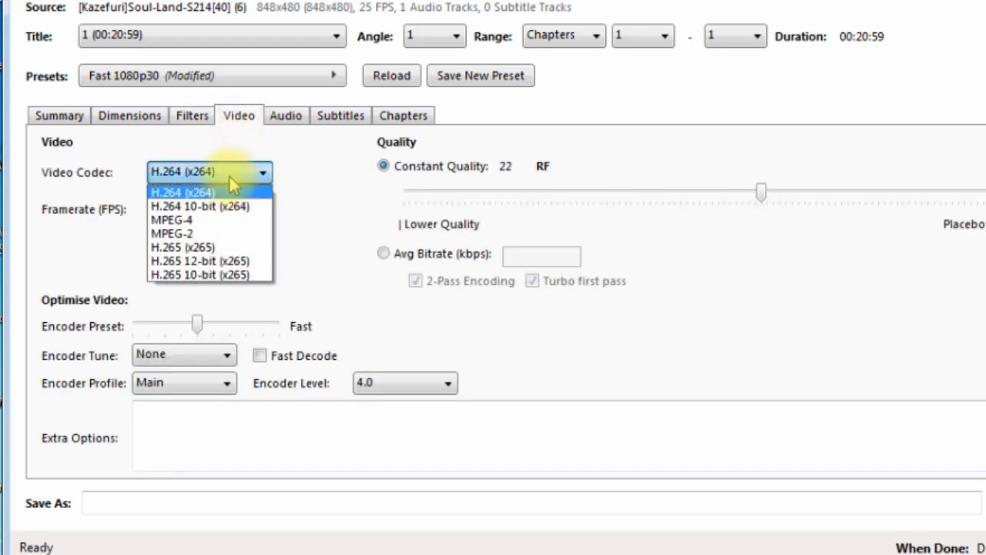
click(205, 248)
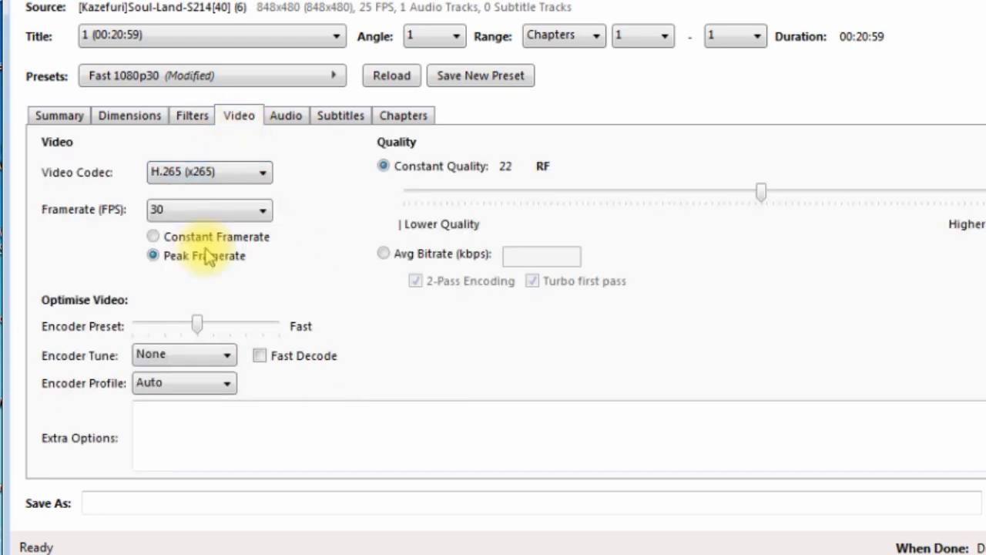
Set the video framerate to Same as source
click(216, 209)
drag(264, 269, 265, 237)
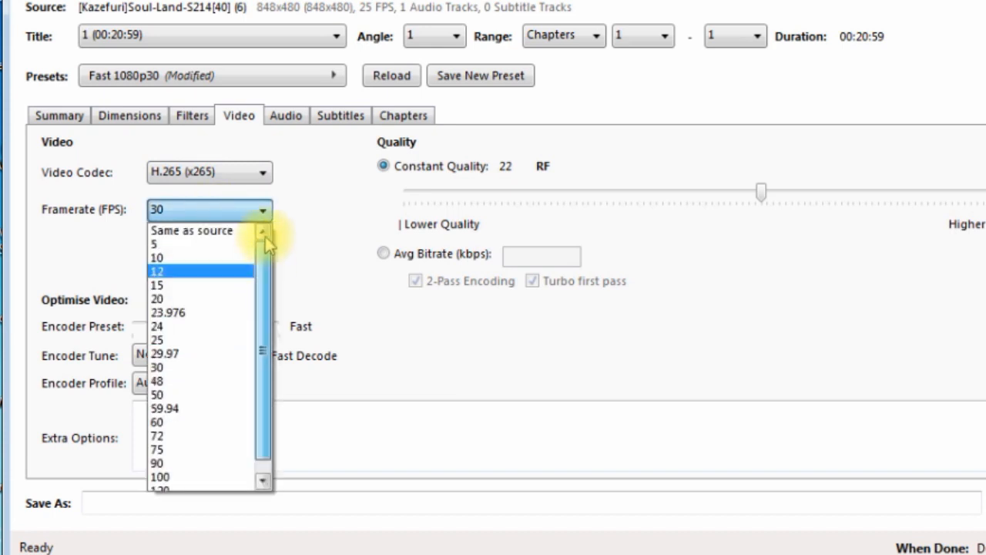
click(221, 230)
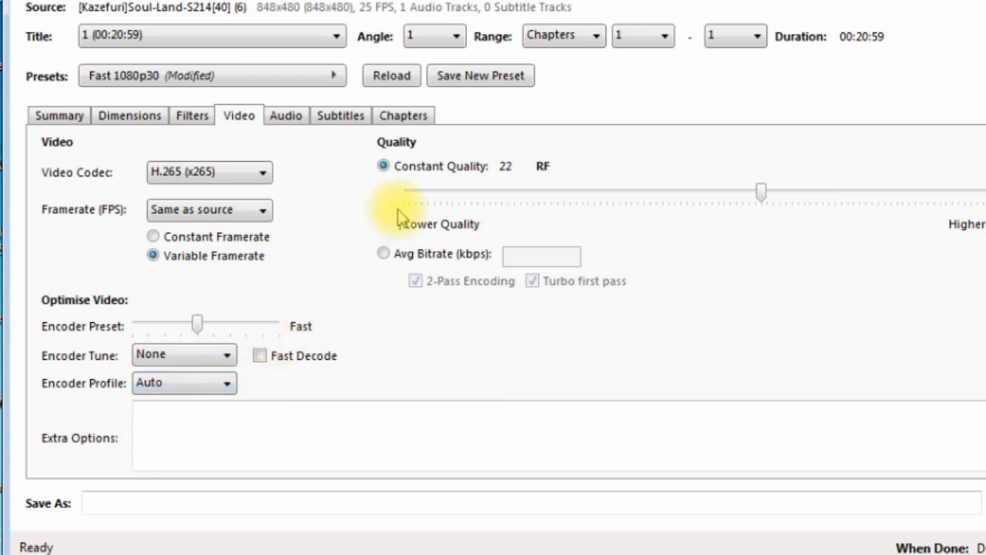
Set the encoder profile to Main and enter "strong-intra-smoothing=0,rect=0" as the extra encoder options
click(211, 384)
click(194, 416)
click(196, 417)
text(strong-intra-smoothing=0,rect=0)
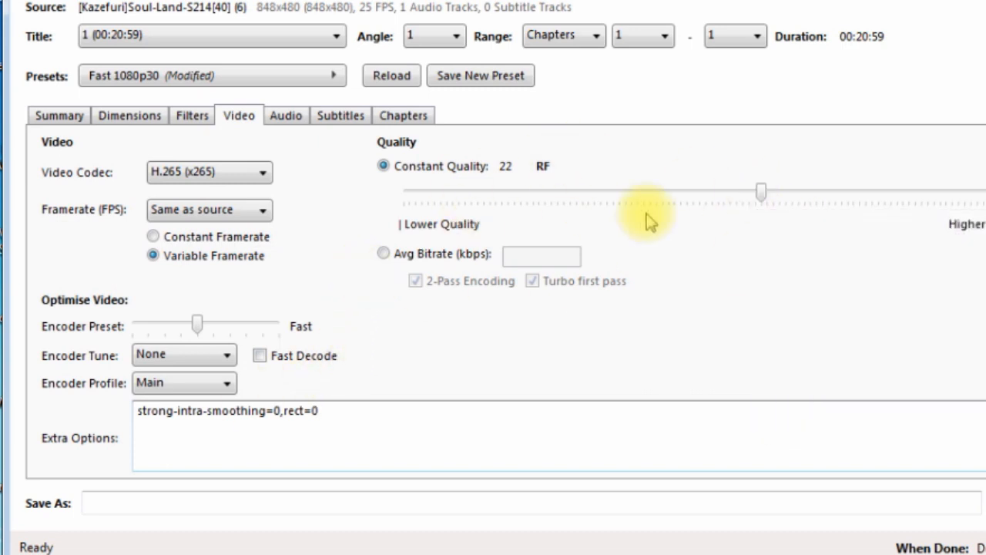
Set the constant quality to RF 26 and the audio track's bitrate to 192
drag(757, 190, 712, 203)
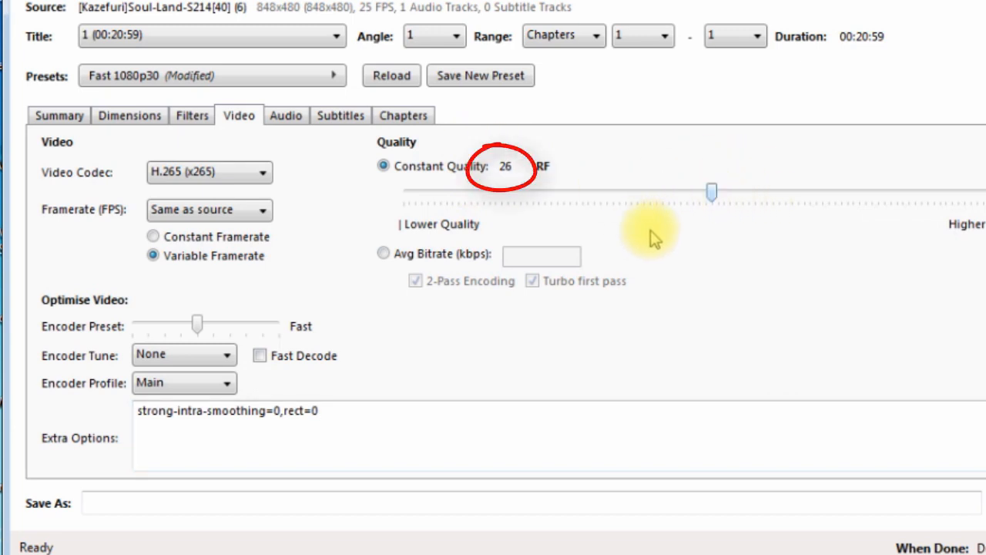
click(286, 115)
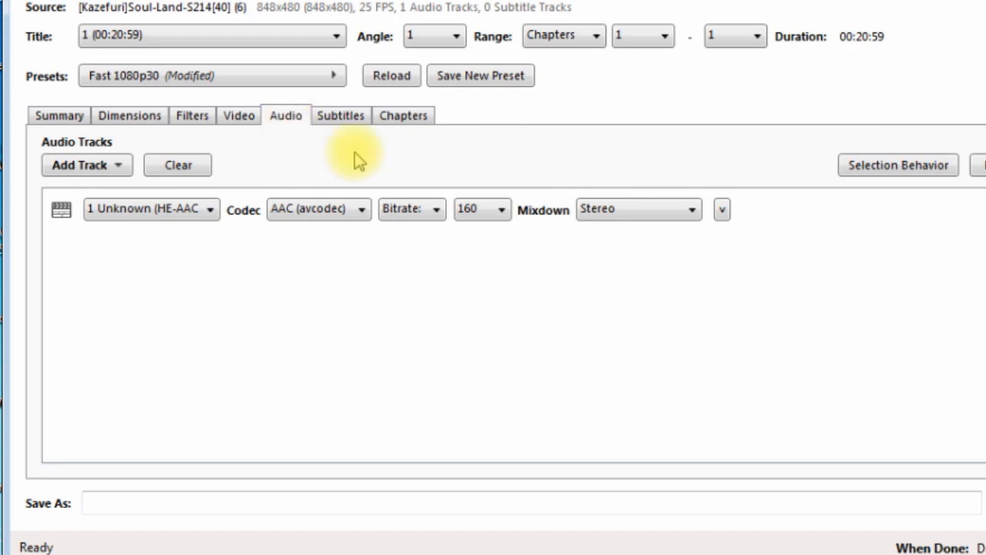
click(483, 217)
click(485, 312)
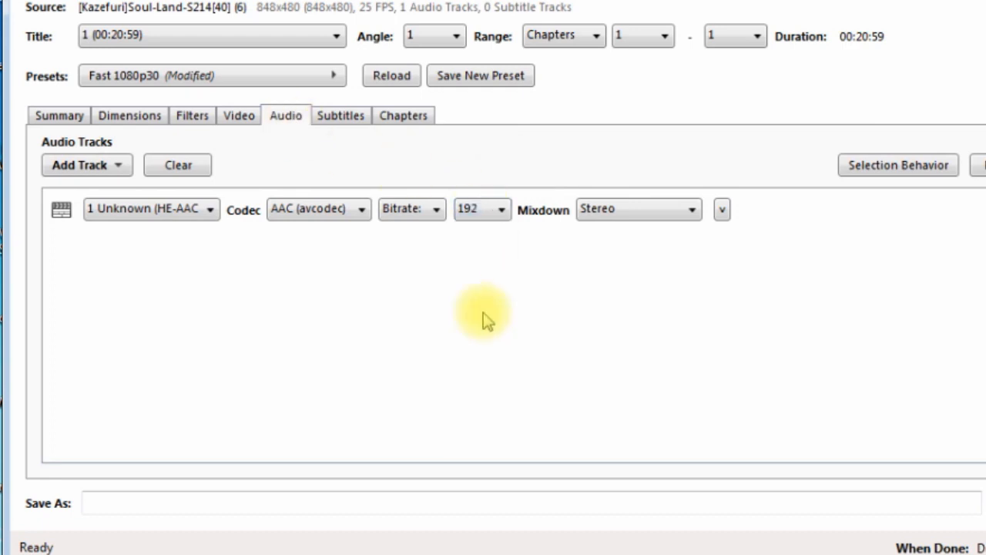
Clear all subtitle tracks and disable the creation of chapter markers
click(342, 120)
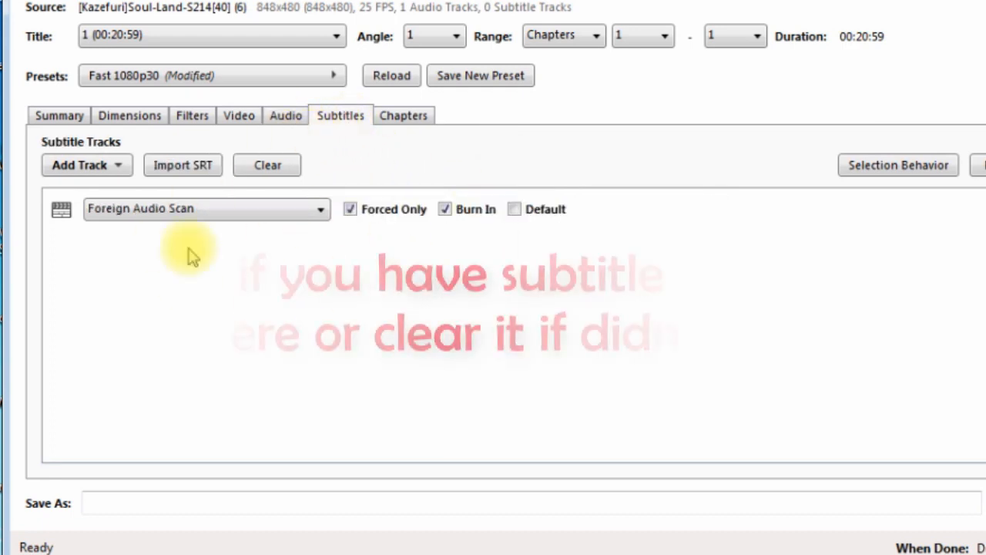
click(268, 165)
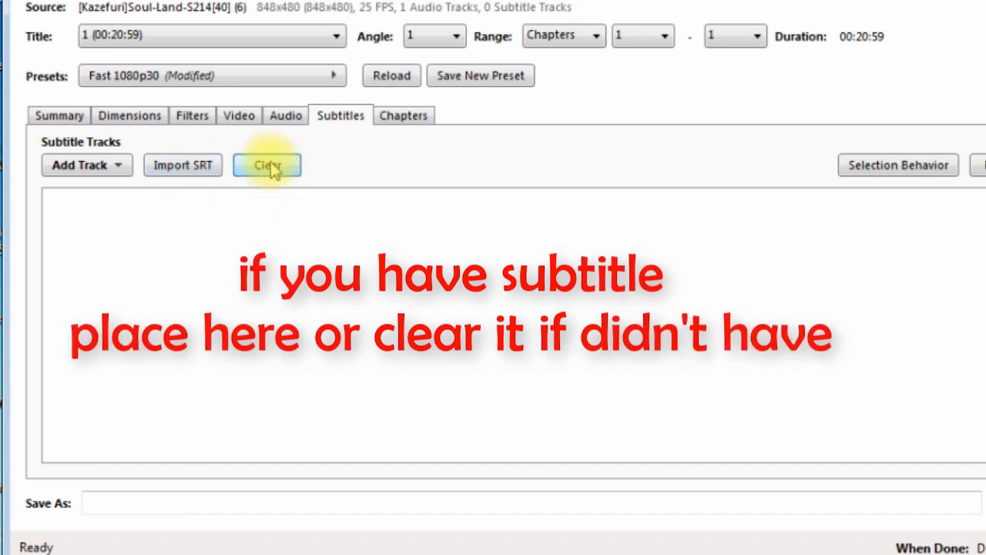
click(404, 117)
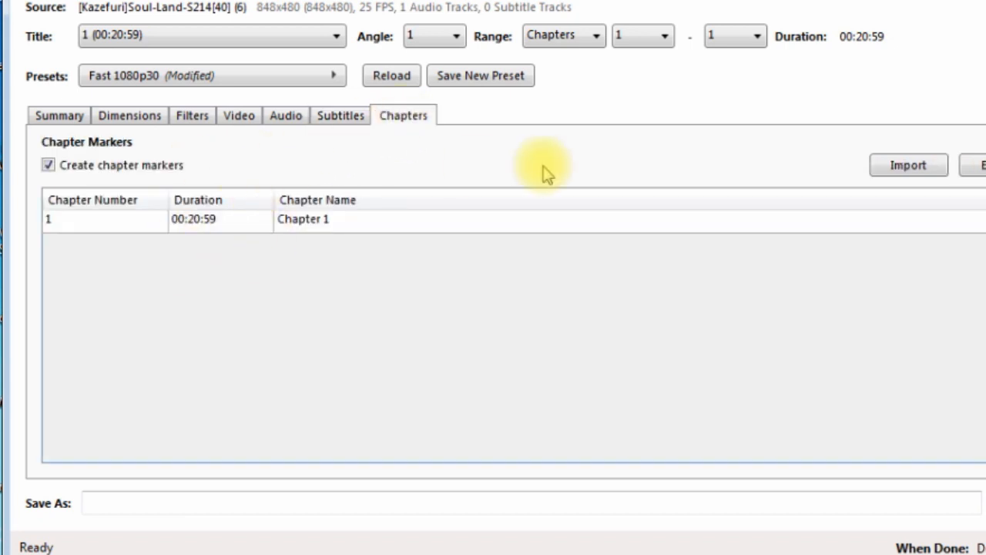
click(154, 165)
Review the summary, dimensions, filters and video settings, including the extra encoder options
click(70, 117)
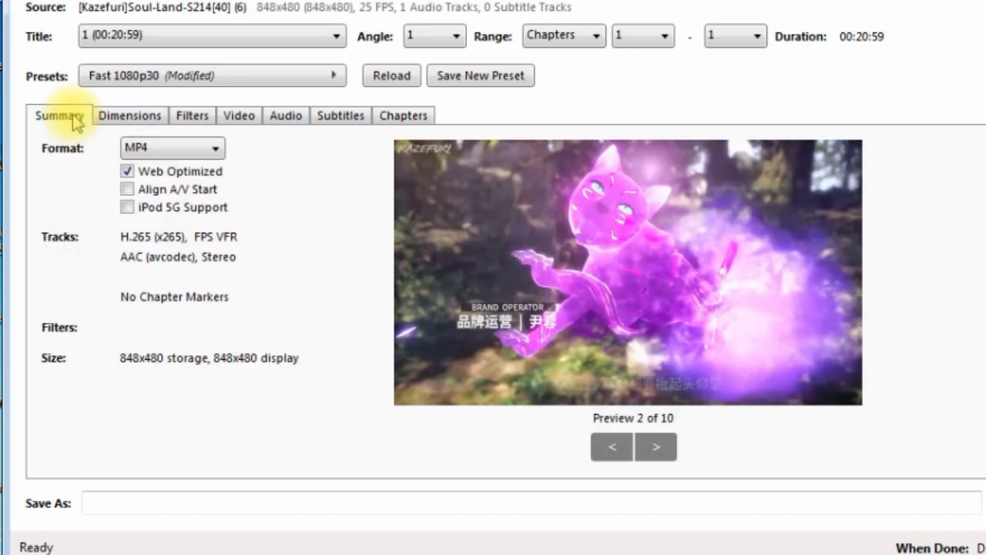
click(160, 121)
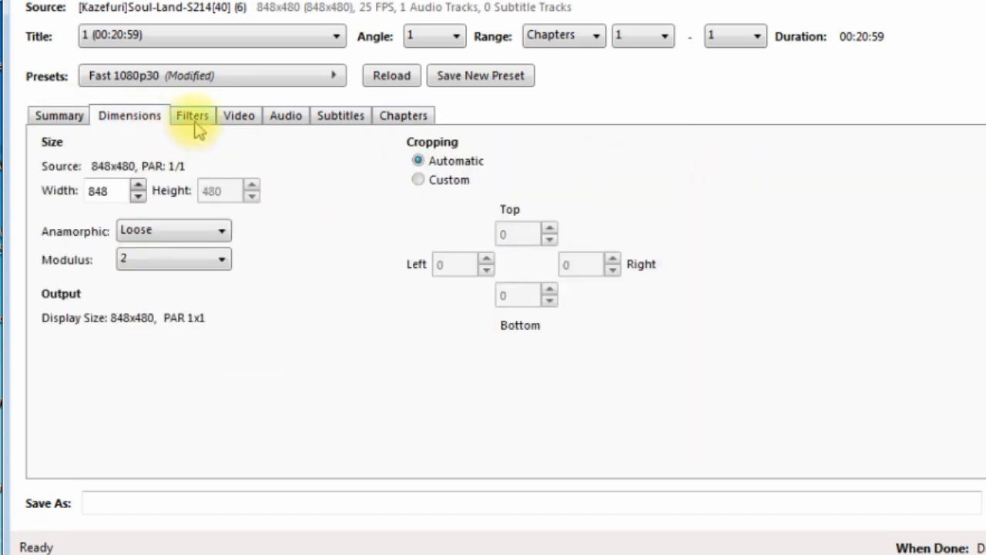
click(196, 129)
click(240, 117)
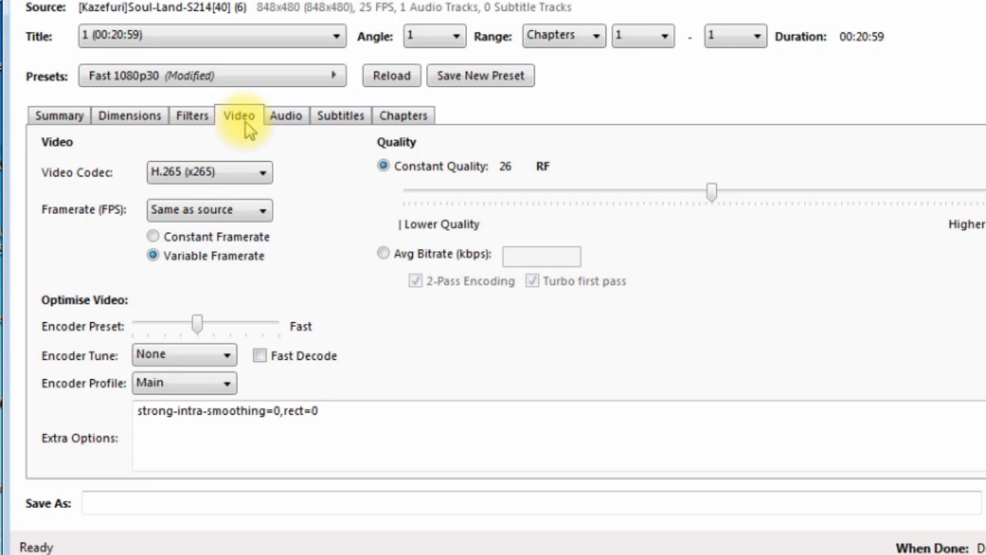
click(68, 116)
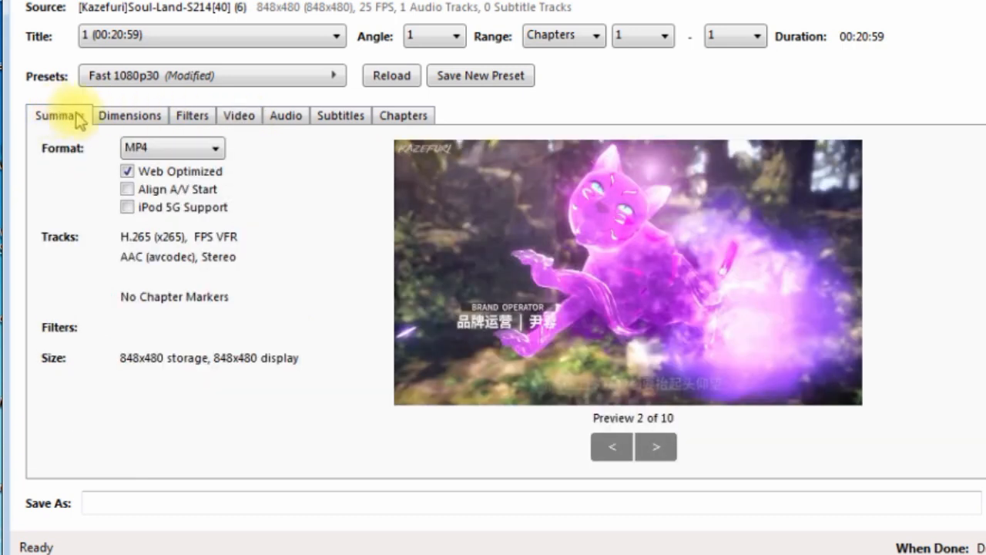
click(260, 117)
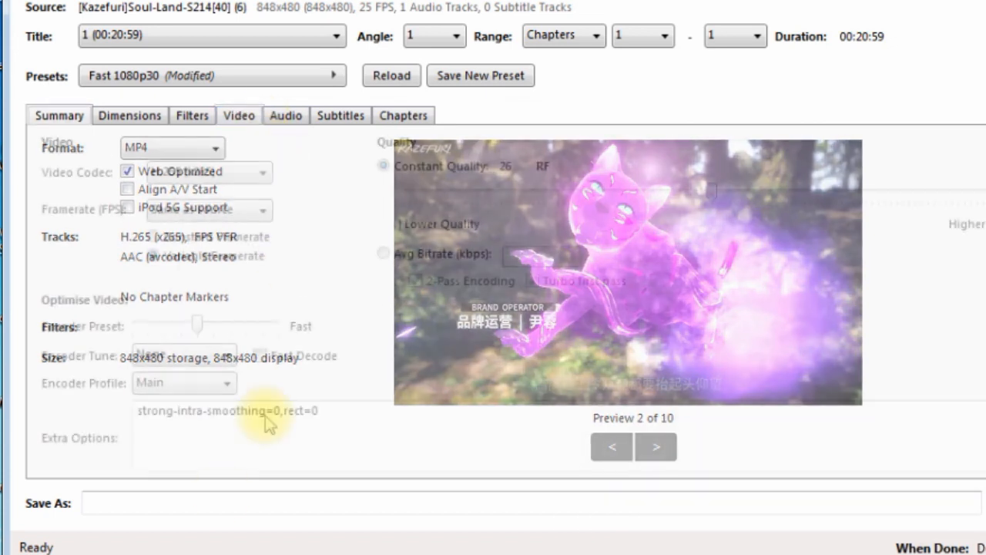
click(285, 411)
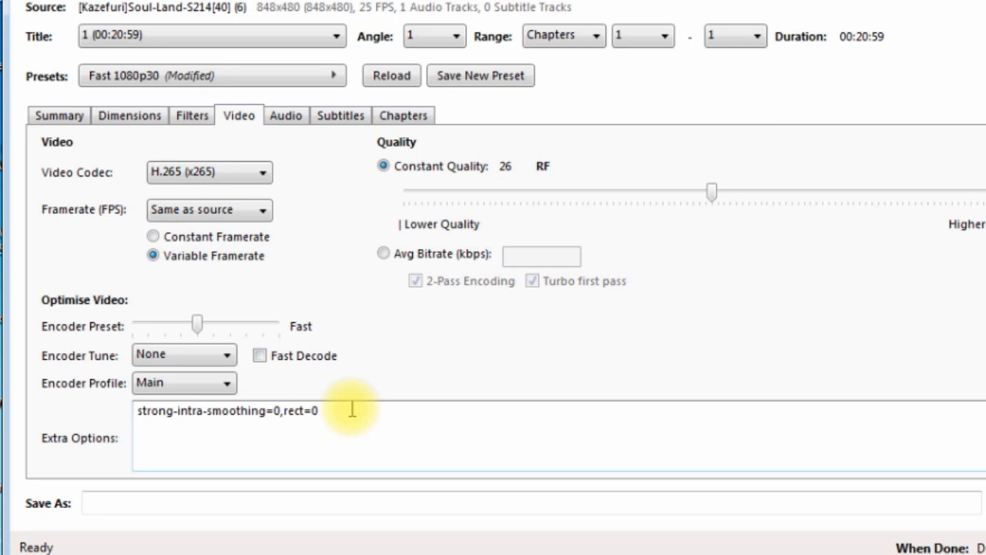
click(83, 120)
click(239, 116)
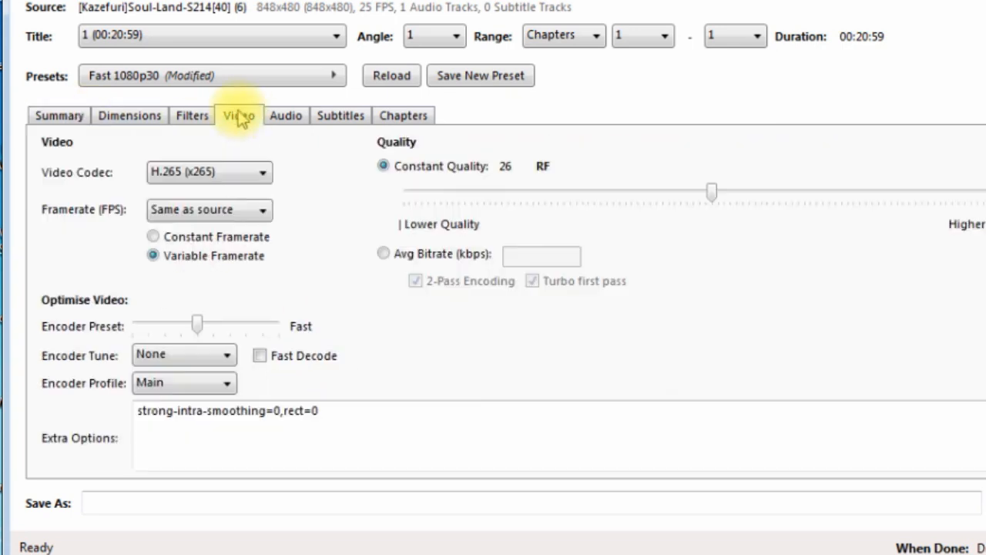
Replace the comma in the extra encoder options with a colon, giving "strong-intra-smoothing=0:rect=0", and return to the summary
click(285, 414)
key(BackSpace)
text(:)
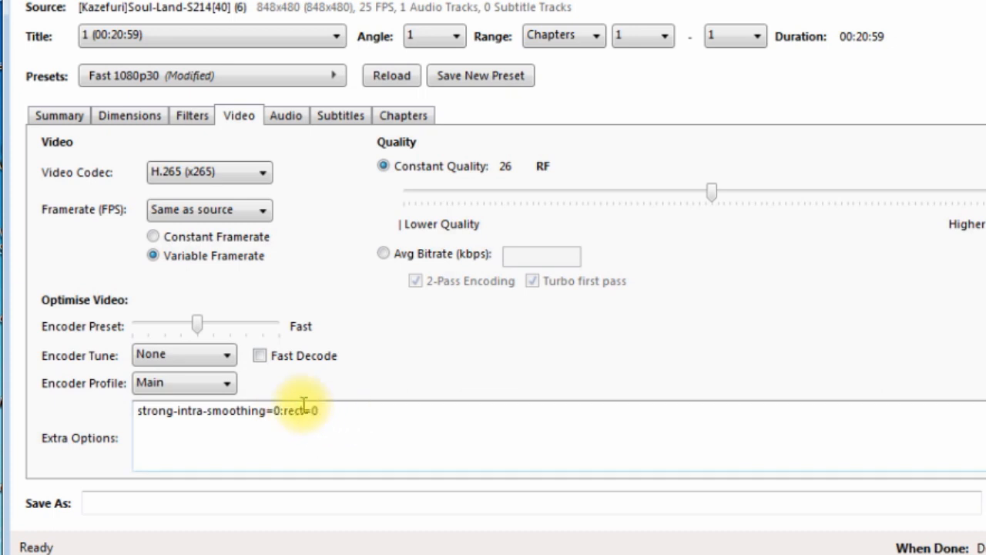
click(72, 117)
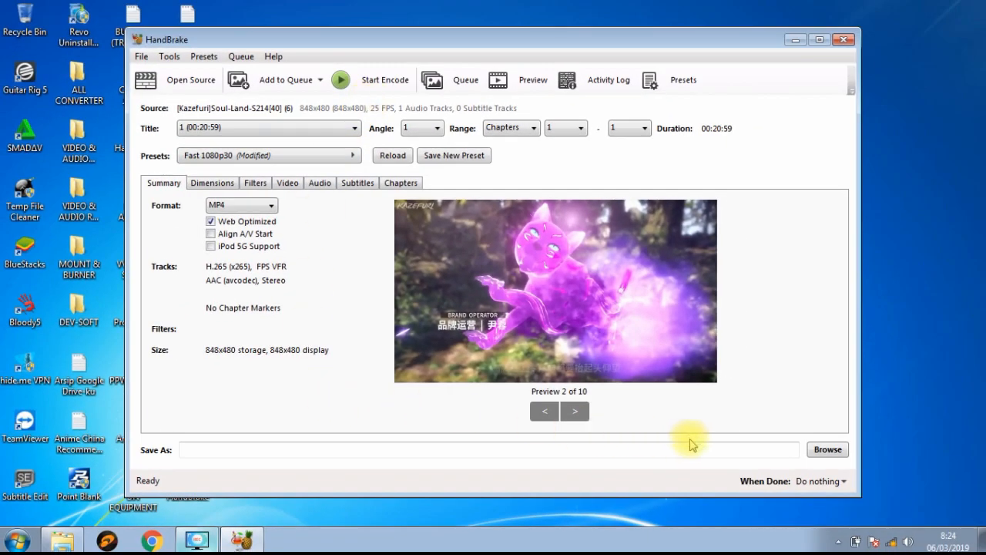
Switch to the Daolu Dalu S2 folder in Windows Explorer and copy the name of the source video [Kazefuri]Soul-Land-S214[40] (6)
click(68, 541)
click(451, 193)
click(453, 199)
key(ctrl+c)
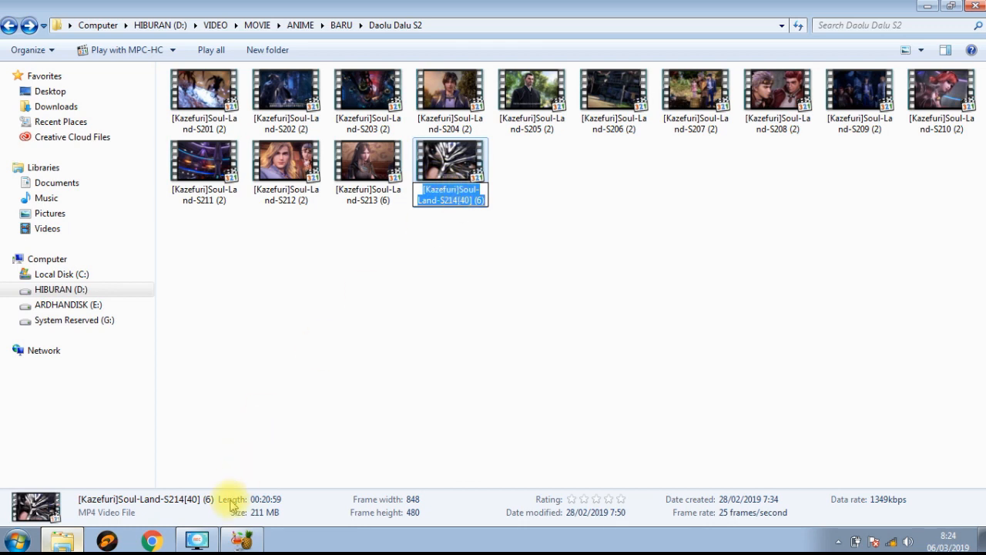
Return to HandBrake and set the output destination to the ARDHANDISK (E:) drive as an mp4 with the copied file name
click(244, 538)
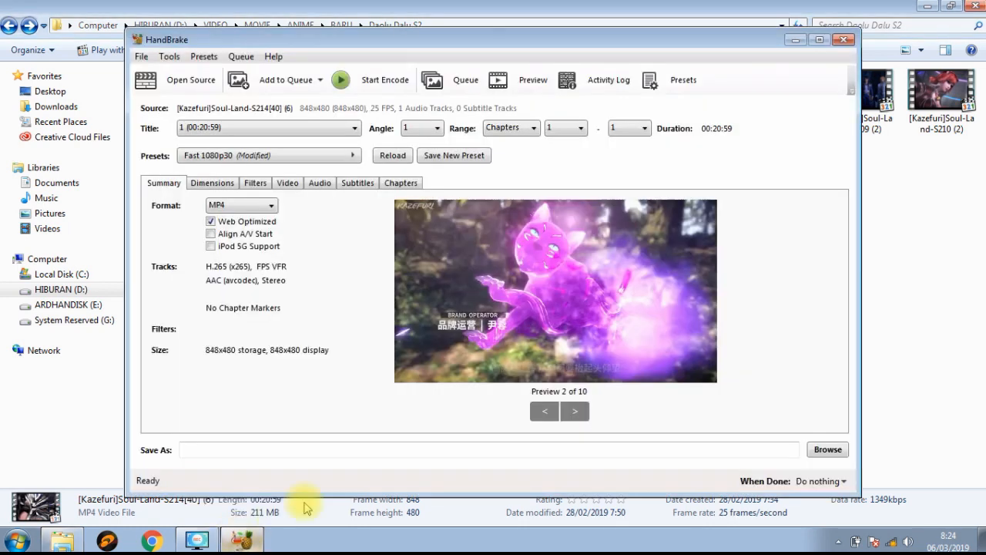
click(824, 450)
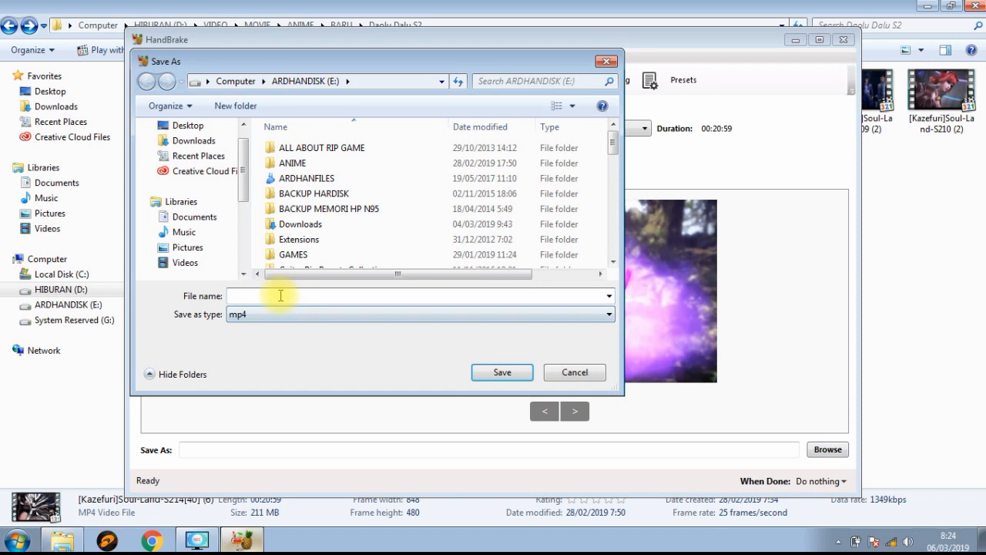
key(ctrl+v)
click(501, 373)
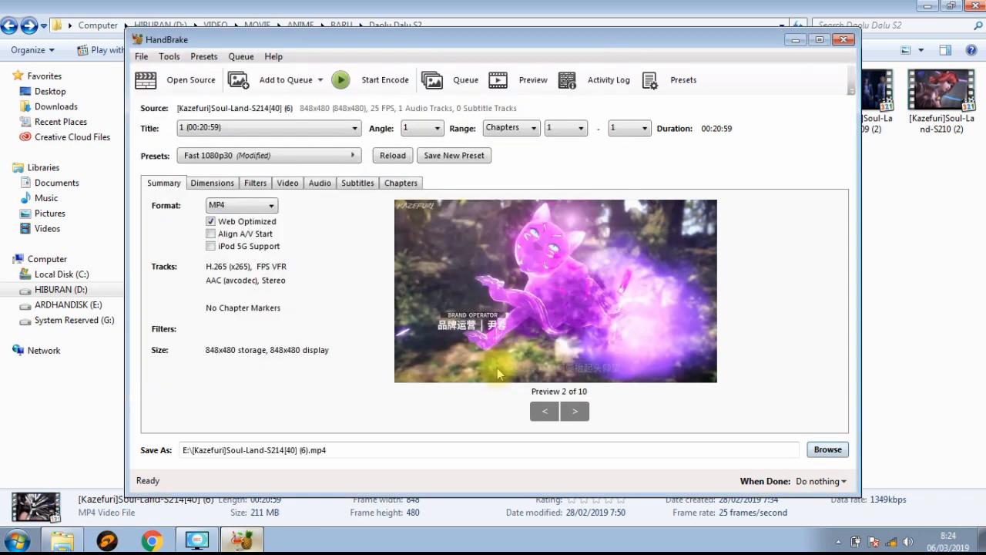
Close the source folder window and start encoding the video
click(928, 8)
click(62, 540)
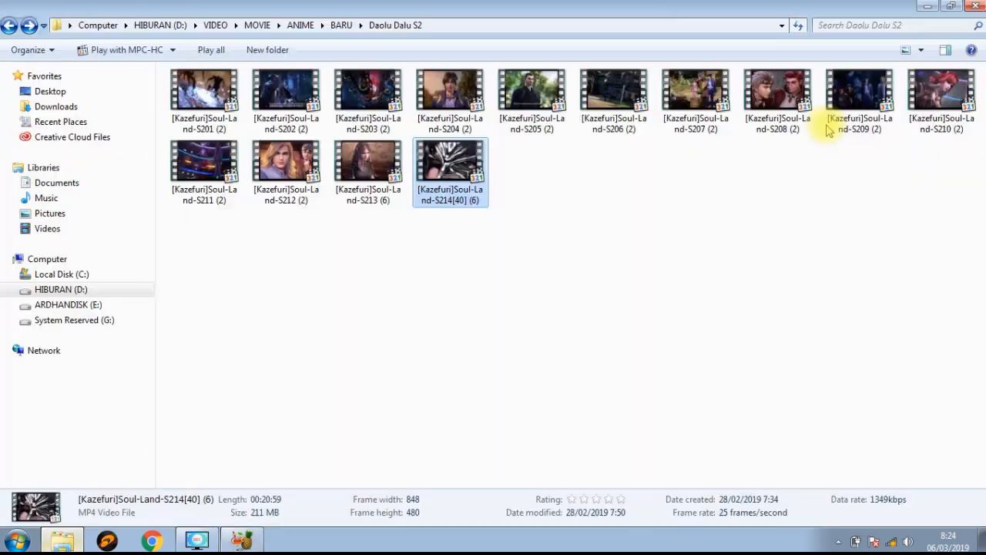
click(973, 7)
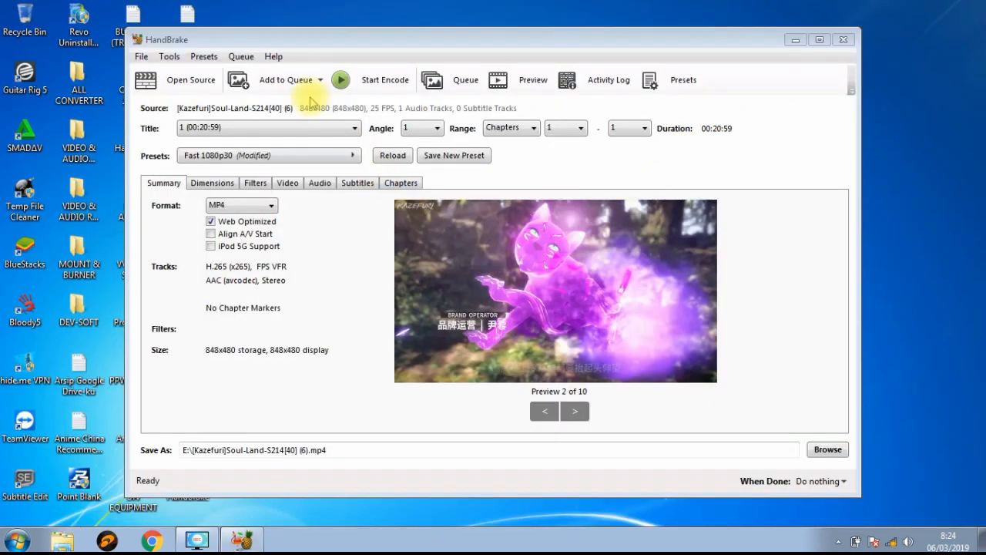
click(386, 80)
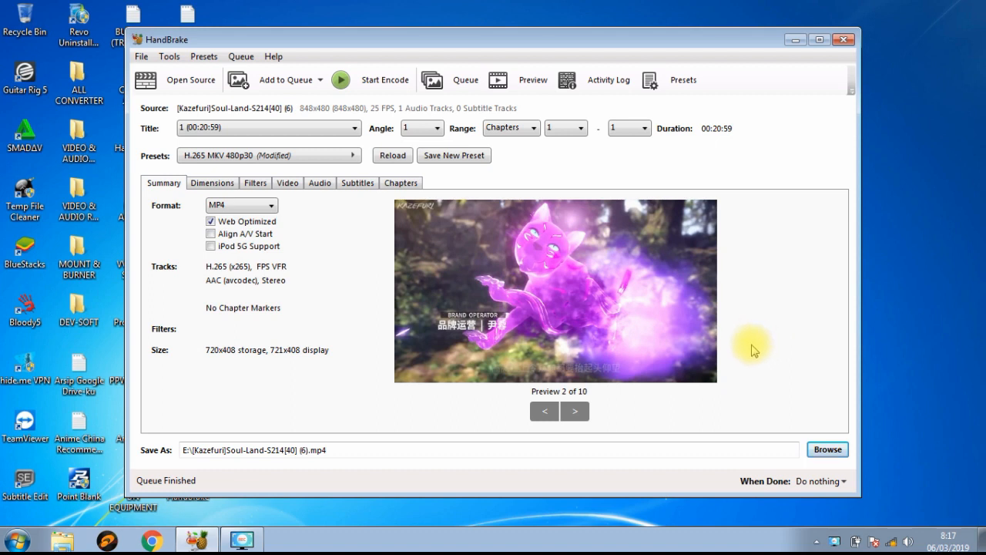
Switch to Windows Explorer and check the encoded [Kazefuri]Soul-Land-S214[40] (6) file's size on the ARDHANDISK (E:) drive
click(63, 538)
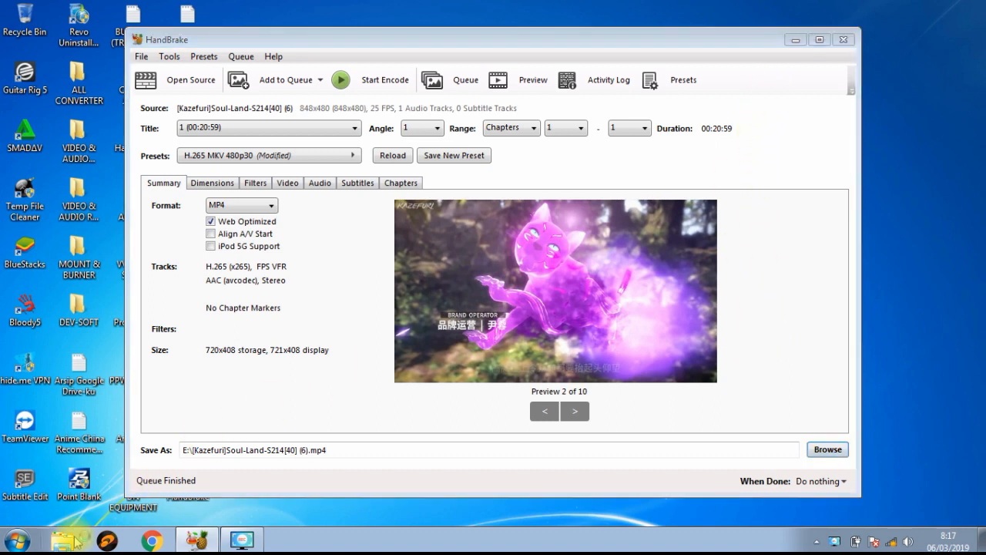
click(95, 306)
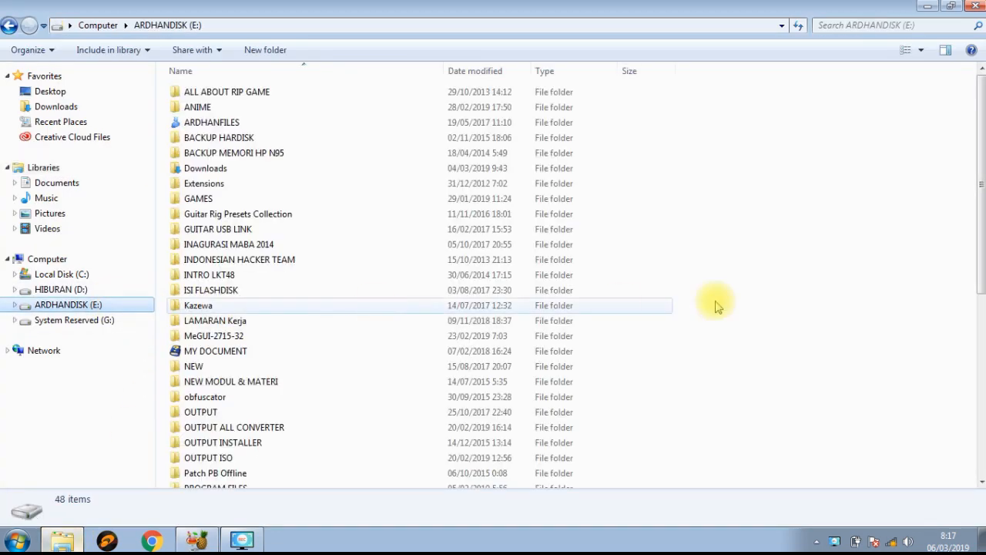
drag(980, 289, 953, 468)
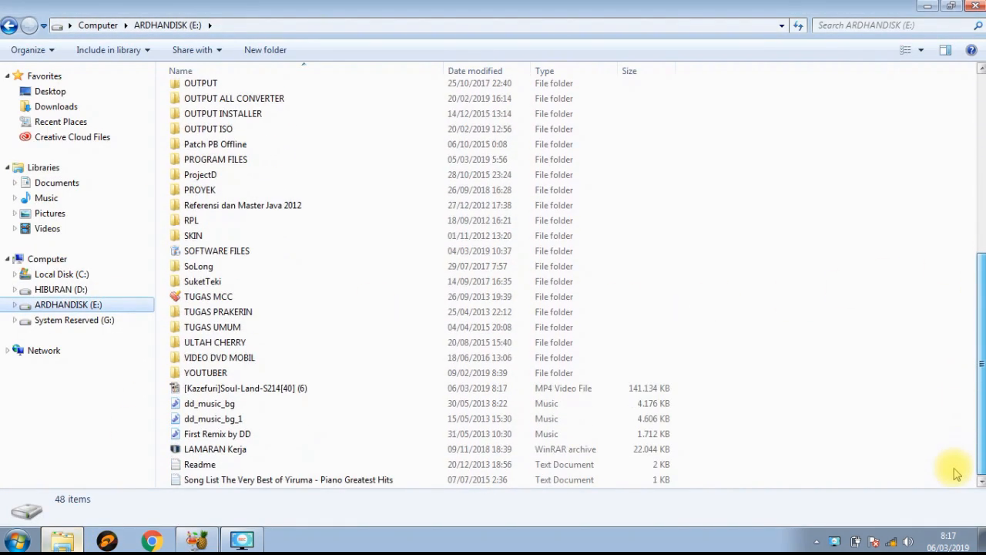
click(633, 390)
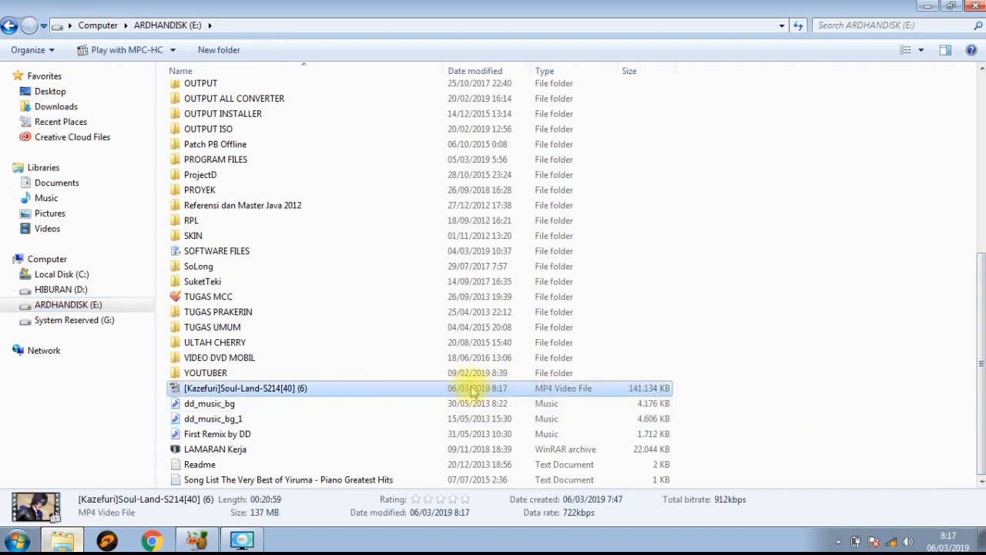
Open the encoded [Kazefuri]Soul-Land-S214[40] (6) video in another program for comparison with the source video
right_click(214, 389)
click(297, 73)
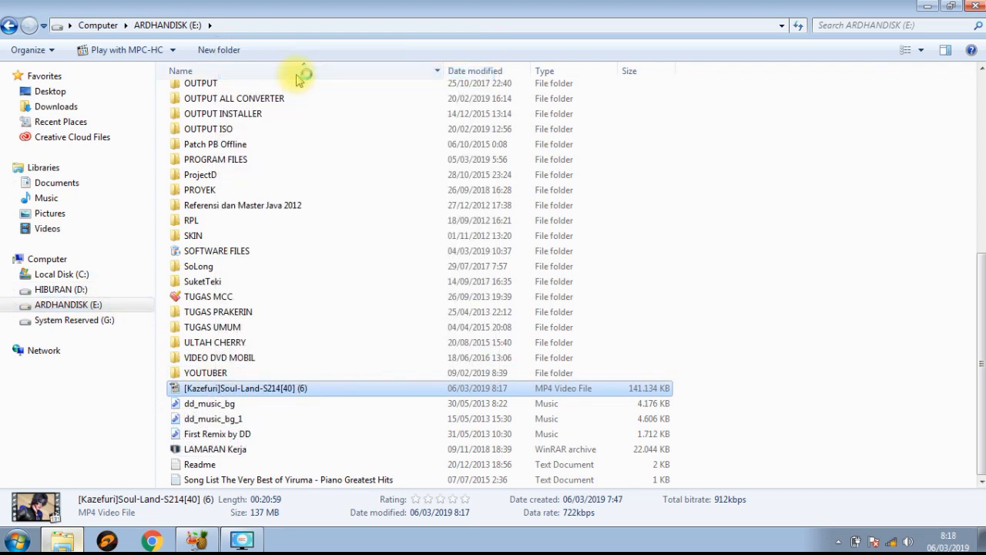
drag(405, 109, 985, 69)
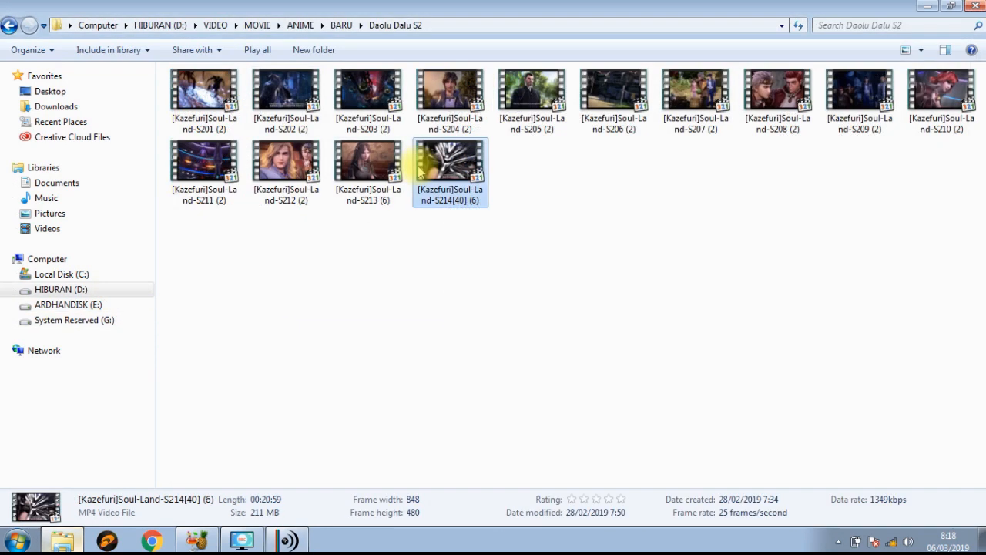
Open the source [Kazefuri]Soul-Land-S214[40] (6) video in MediaInfo and arrange its window side by side with the encoded file's MediaInfo window
right_click(417, 164)
click(449, 200)
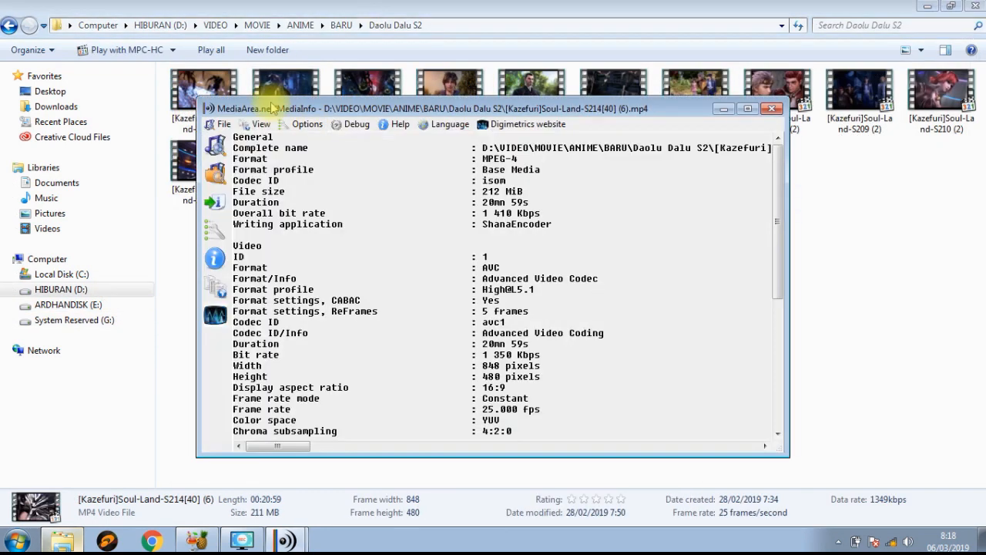
drag(262, 103, 7, 31)
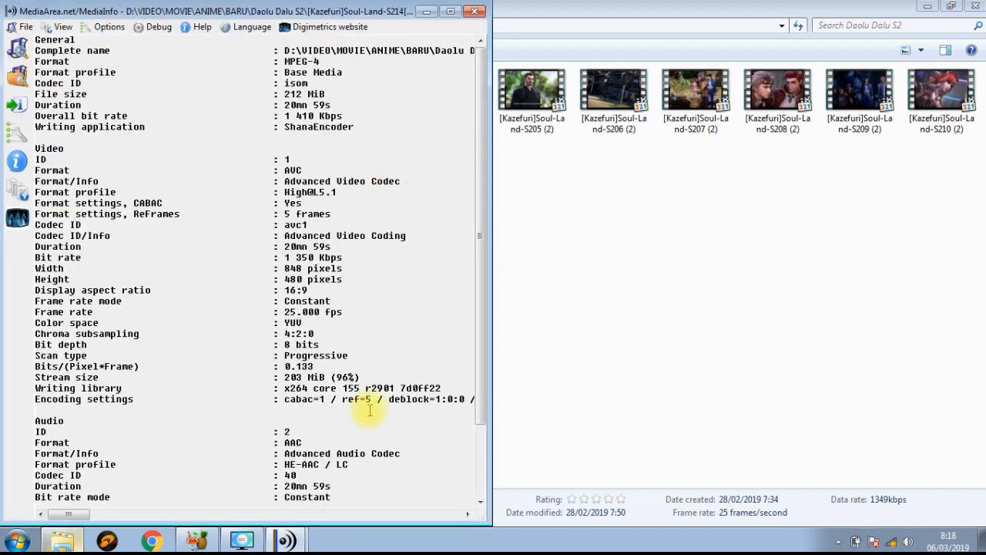
click(285, 540)
click(259, 483)
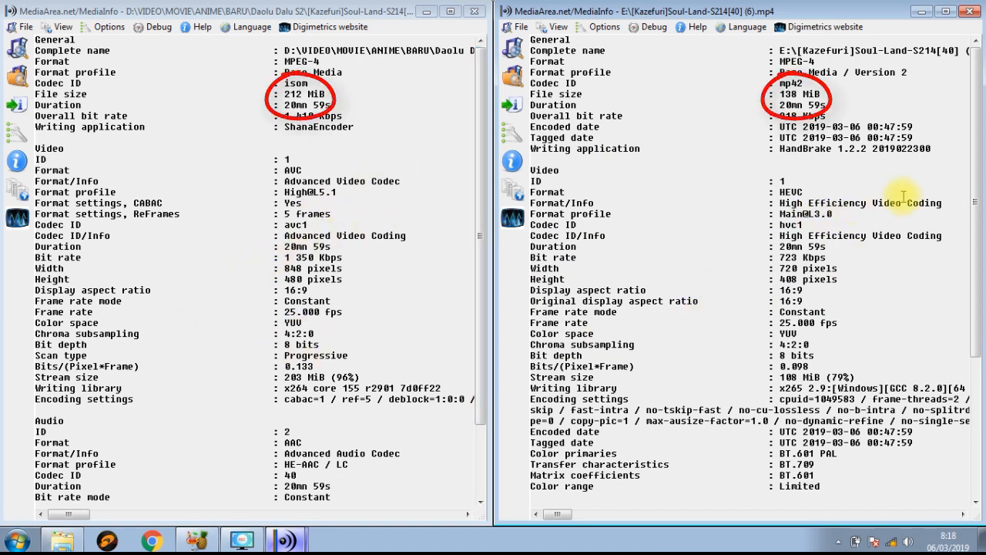
Compare the remaining video and audio details of the encoded and source files, and close both MediaInfo windows
scroll(947, 242, down, 6)
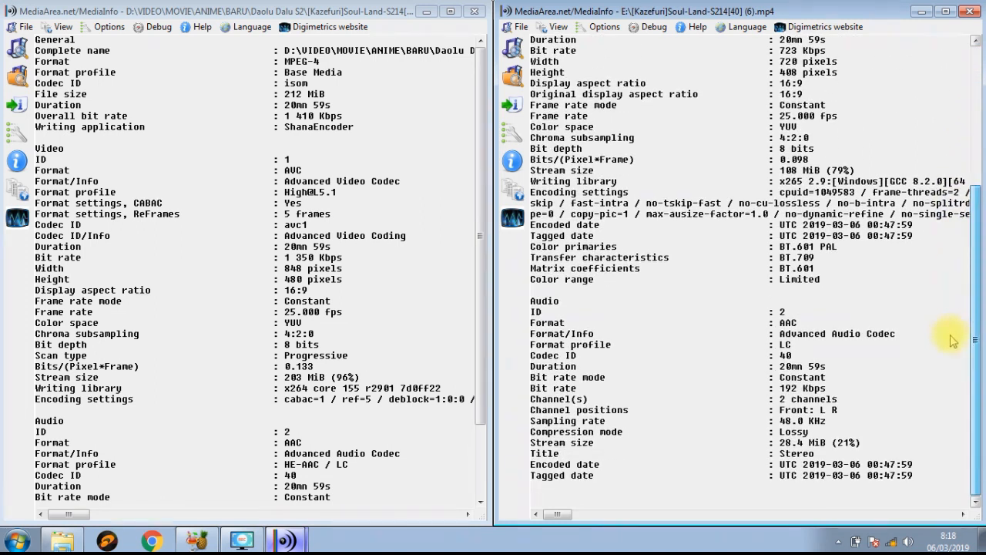
drag(483, 266, 467, 416)
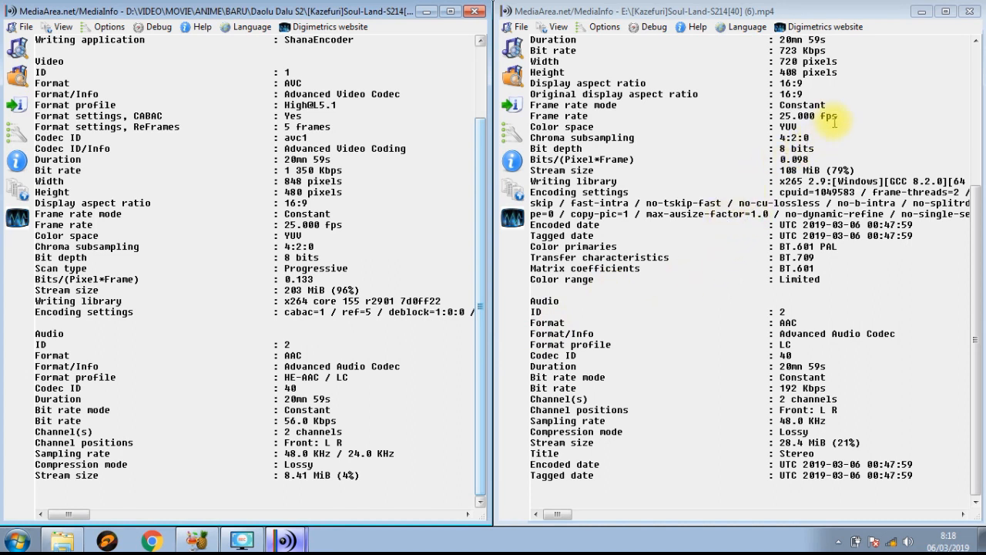
click(967, 12)
click(475, 12)
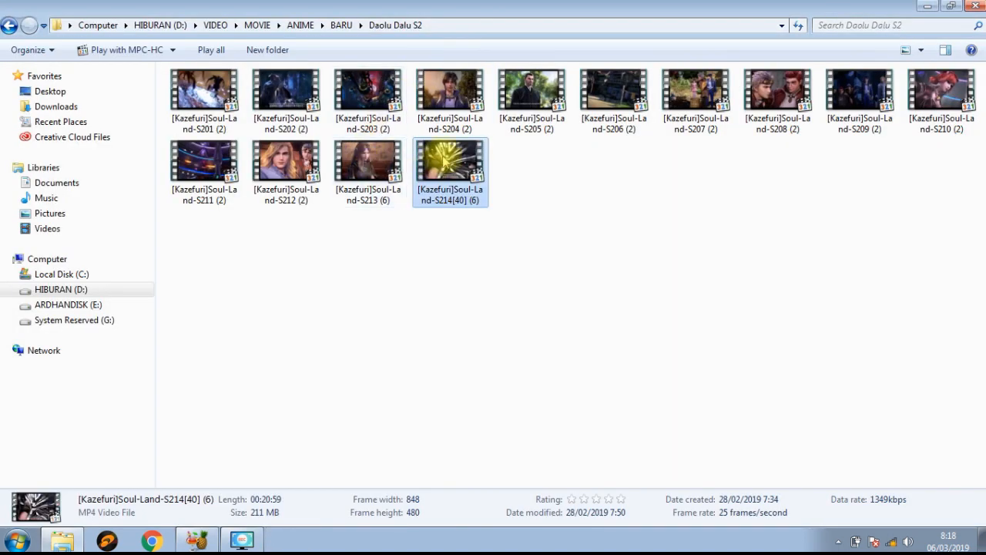
Play the source [Kazefuri]Soul-Land-S214[40] (6) video, check the picture at about 04:45 and 06:28, pause it and close the player
double_click(444, 162)
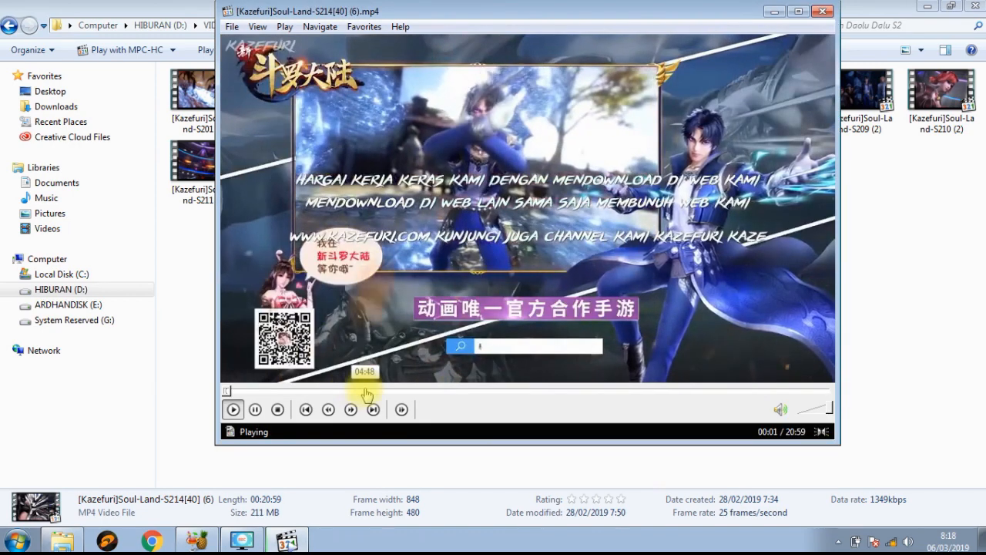
click(364, 392)
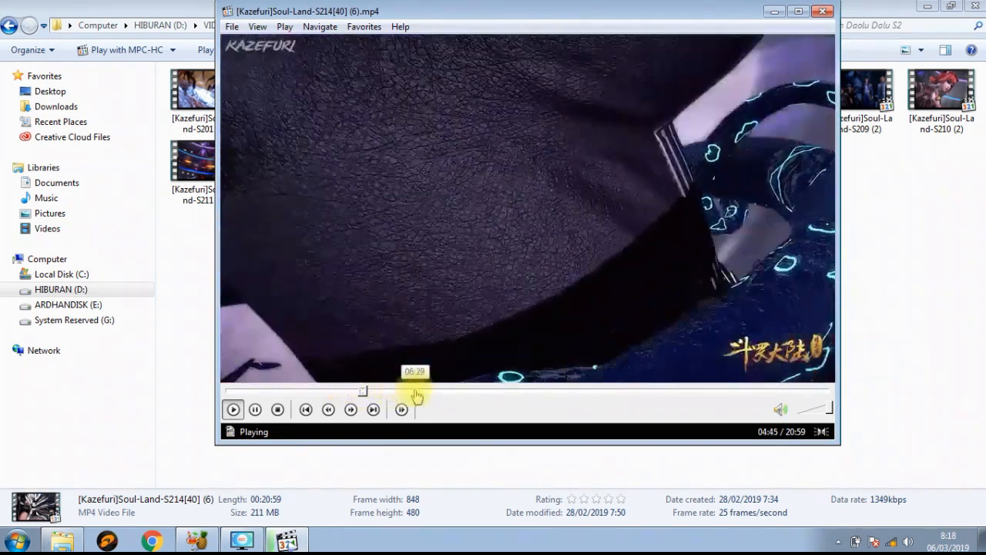
click(414, 391)
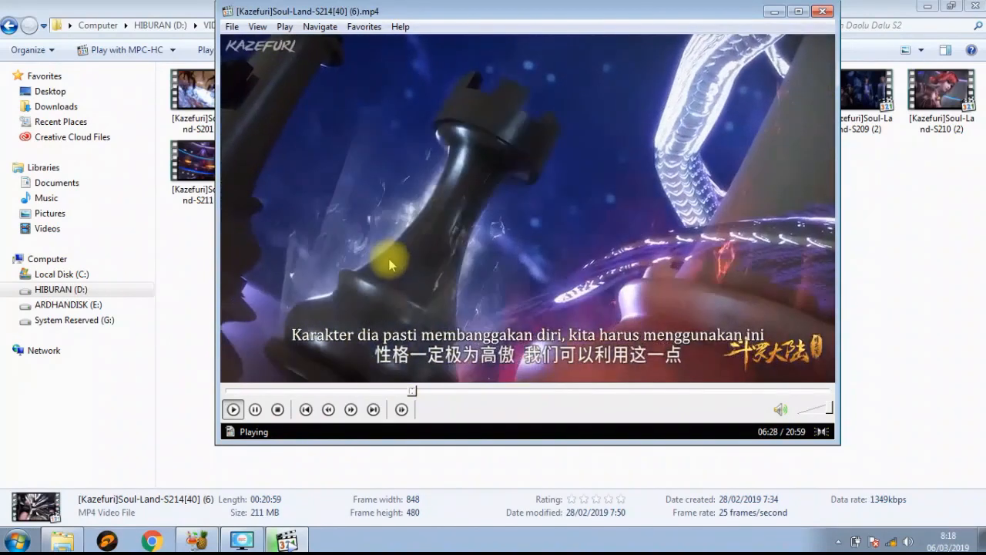
click(388, 262)
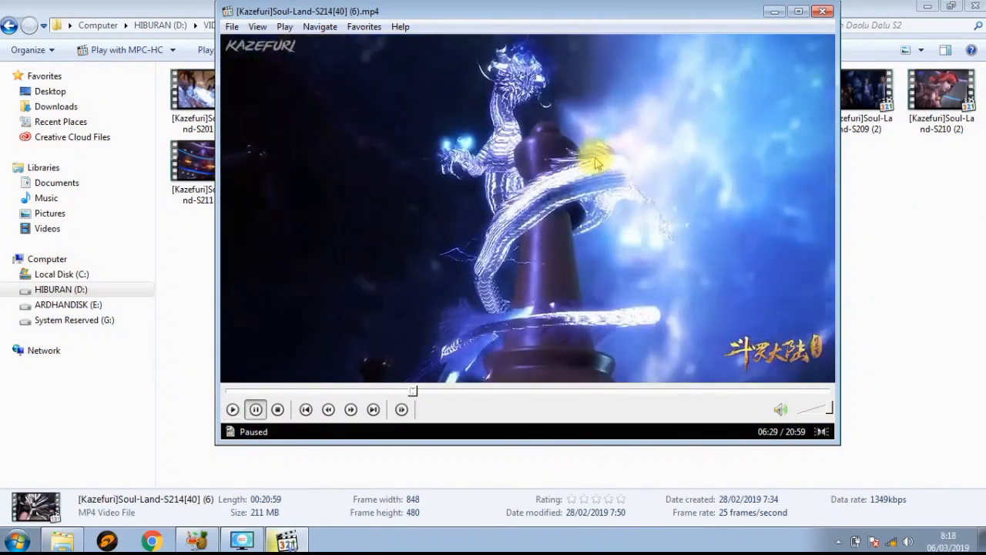
click(823, 11)
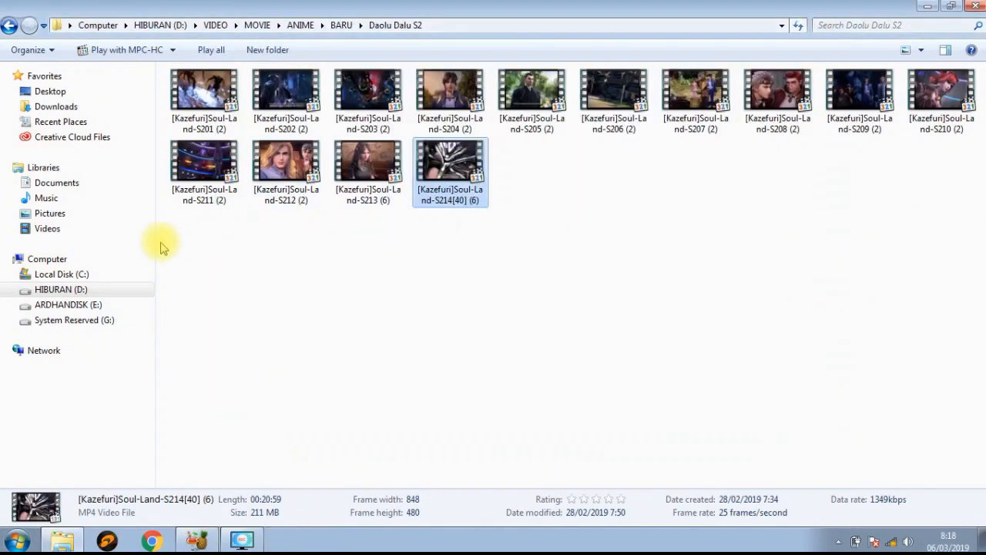
Open the encoded [Kazefuri]Soul-Land-S214[40] (6) video from the ARDHANDISK (E:) drive and play it from about 06:15
click(68, 304)
drag(978, 281, 971, 488)
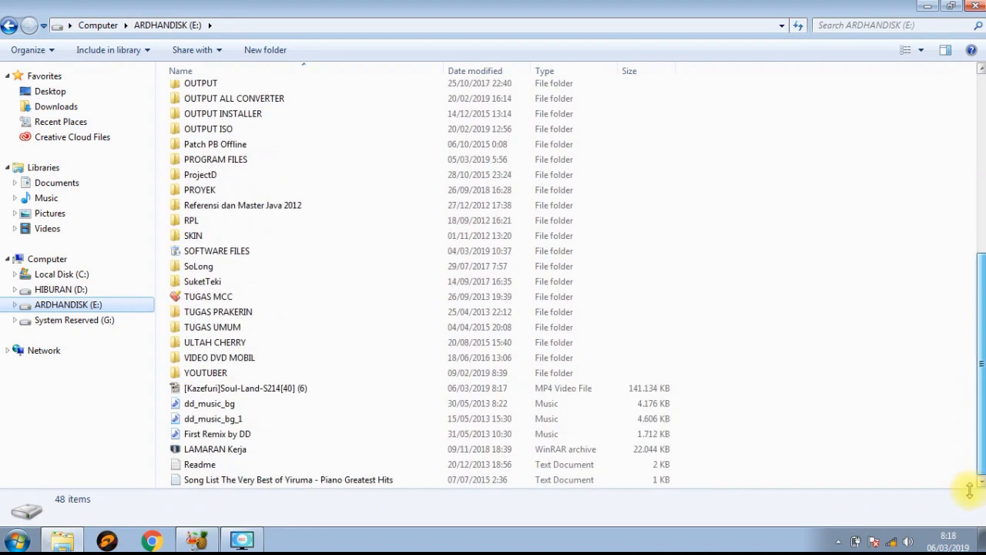
double_click(348, 394)
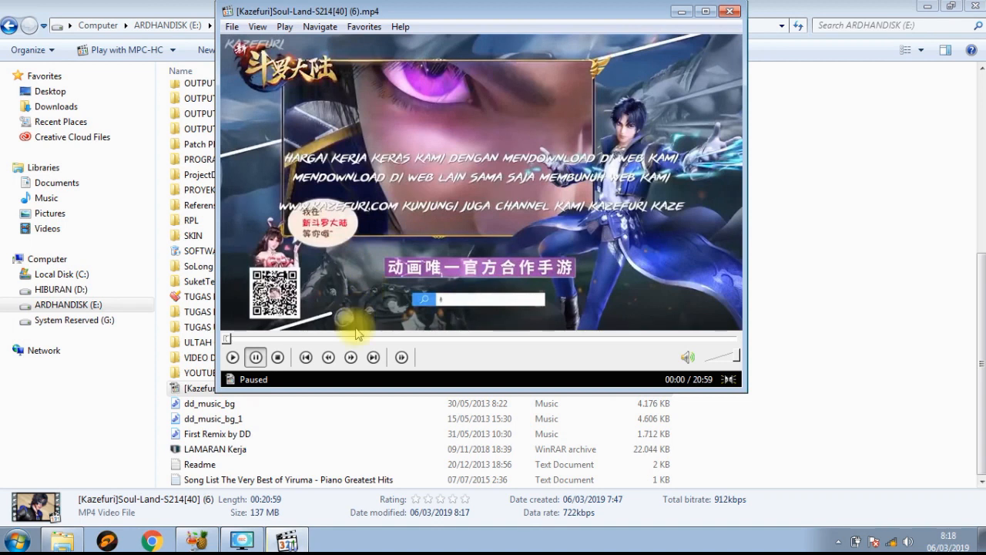
mouse_move(373, 340)
mouse_down()
mouse_move(396, 340)
mouse_move(380, 341)
mouse_up()
click(333, 215)
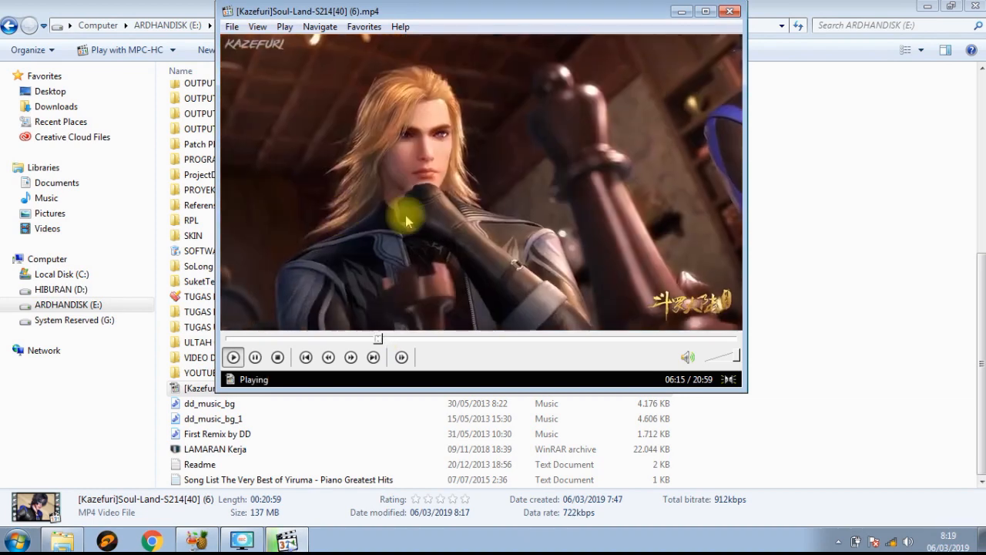
Check the encoded video's picture quality in full screen, return to the window, pause at about 06:24 and resume playback
double_click(601, 215)
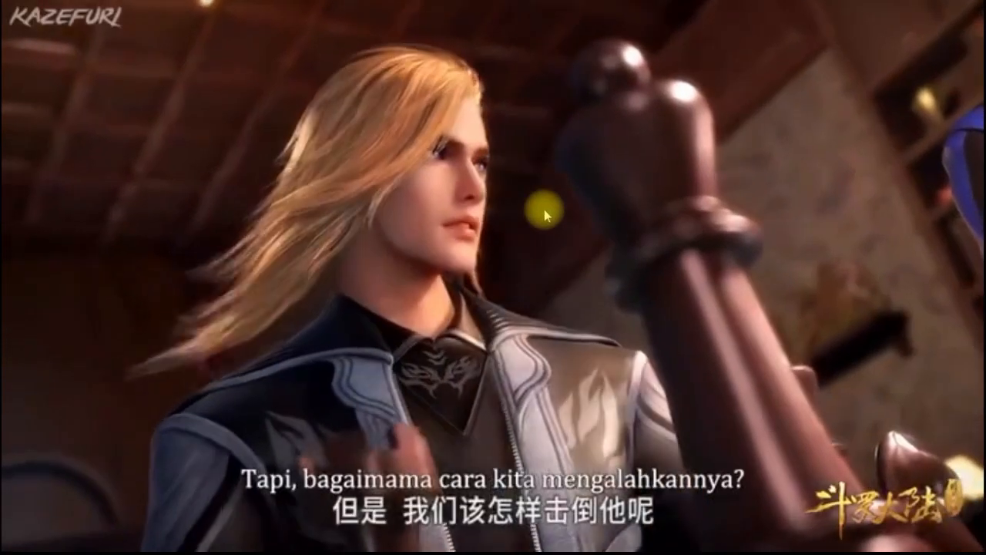
double_click(737, 243)
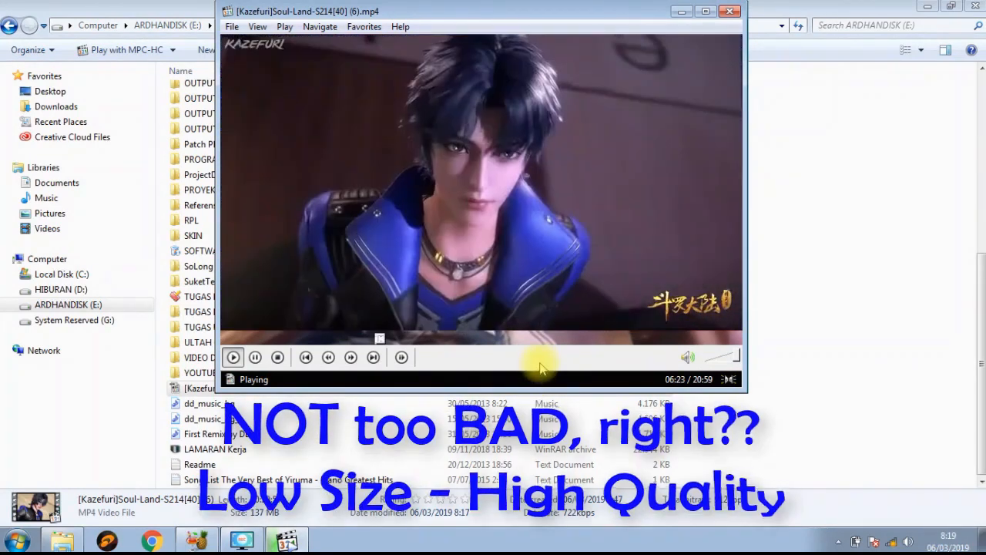
click(351, 221)
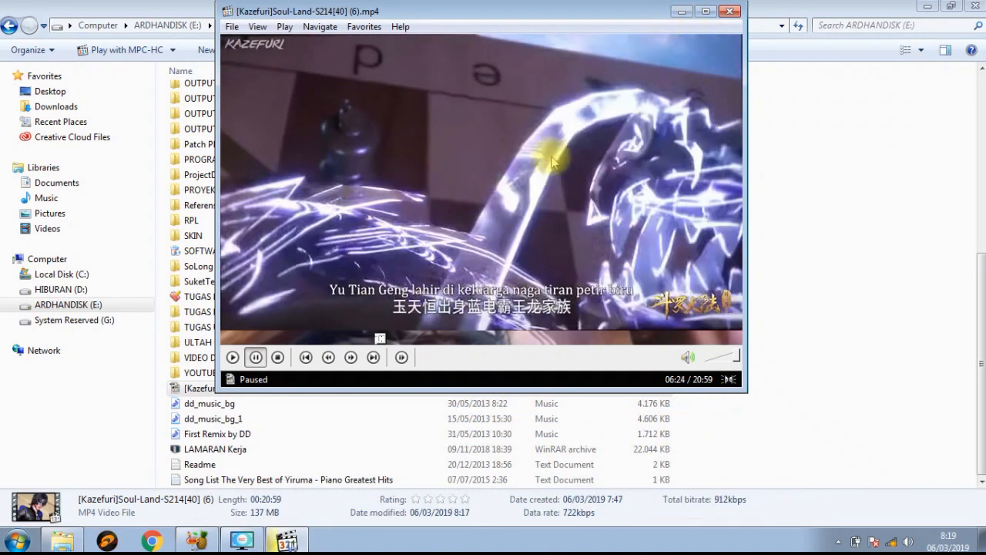
click(495, 225)
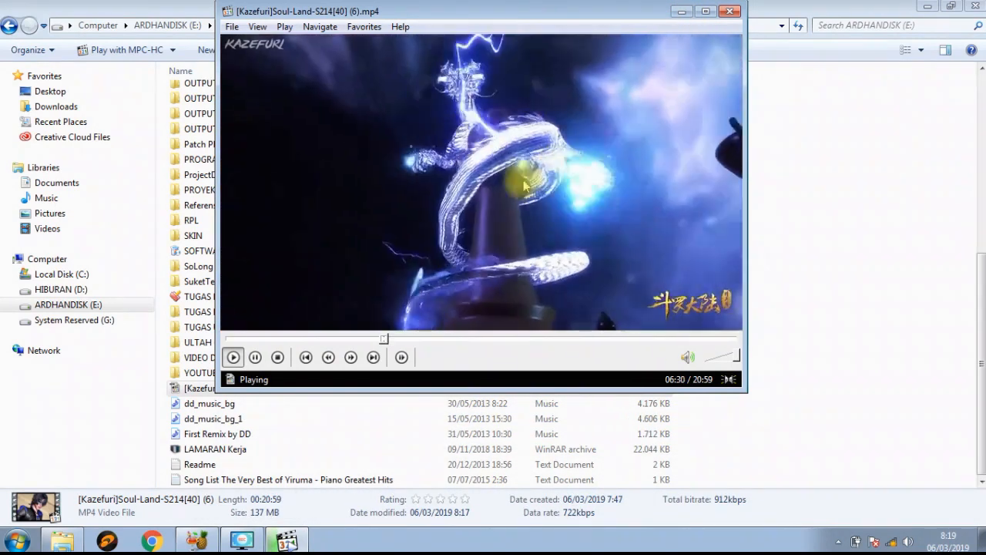